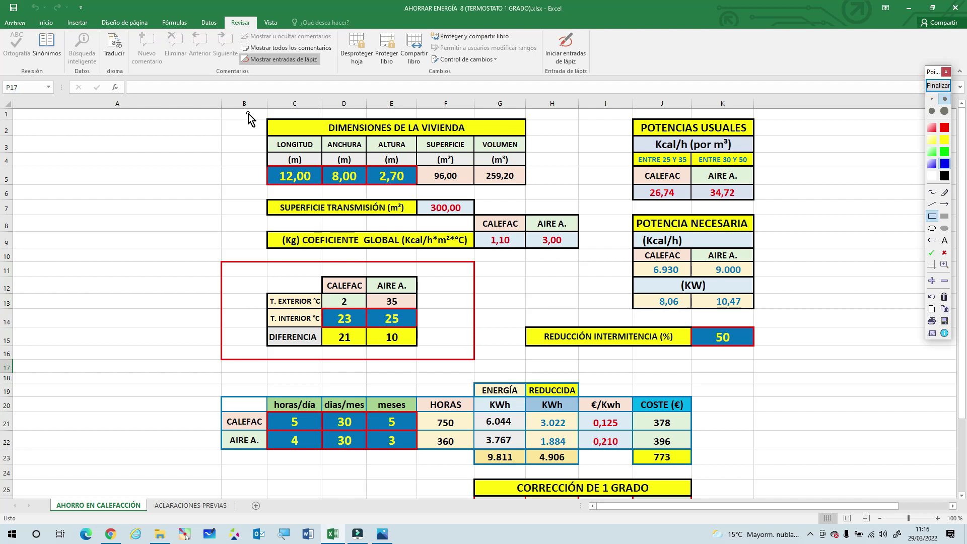
# Frame the DIMENSIONES DE LA VIVIENDA table in blue and its SUPERFICIE value in red, then end the annotation.
pyautogui.moveTo(249, 113)
pyautogui.mouseDown()
pyautogui.moveTo(546, 169)
pyautogui.moveTo(546, 196)
pyautogui.mouseUp()
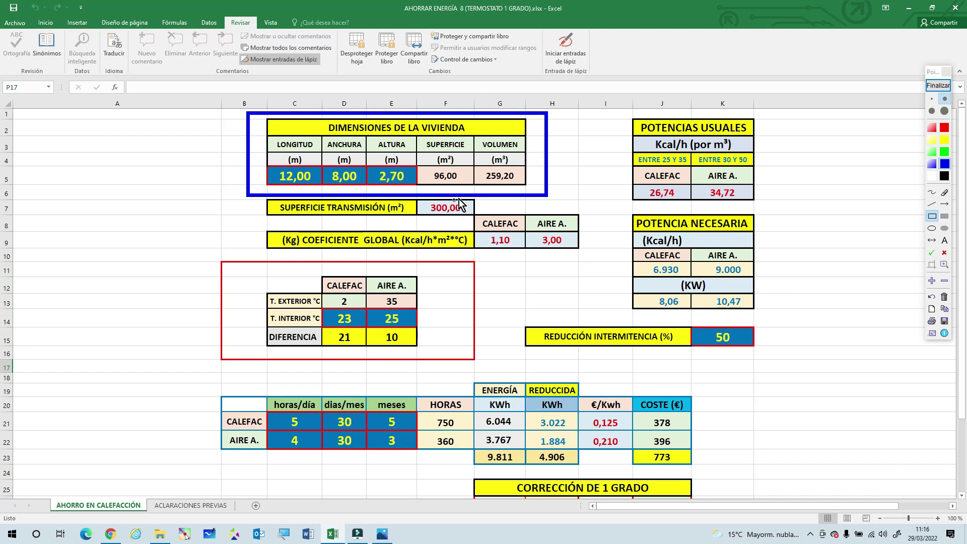
pyautogui.click(945, 128)
pyautogui.moveTo(422, 166)
pyautogui.mouseDown()
pyautogui.moveTo(463, 179)
pyautogui.moveTo(470, 192)
pyautogui.mouseUp()
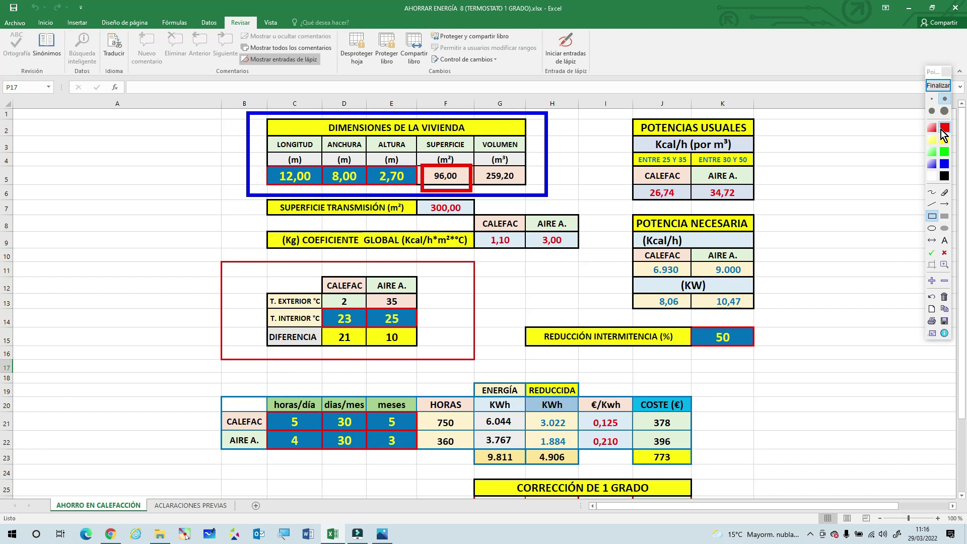
pyautogui.click(936, 86)
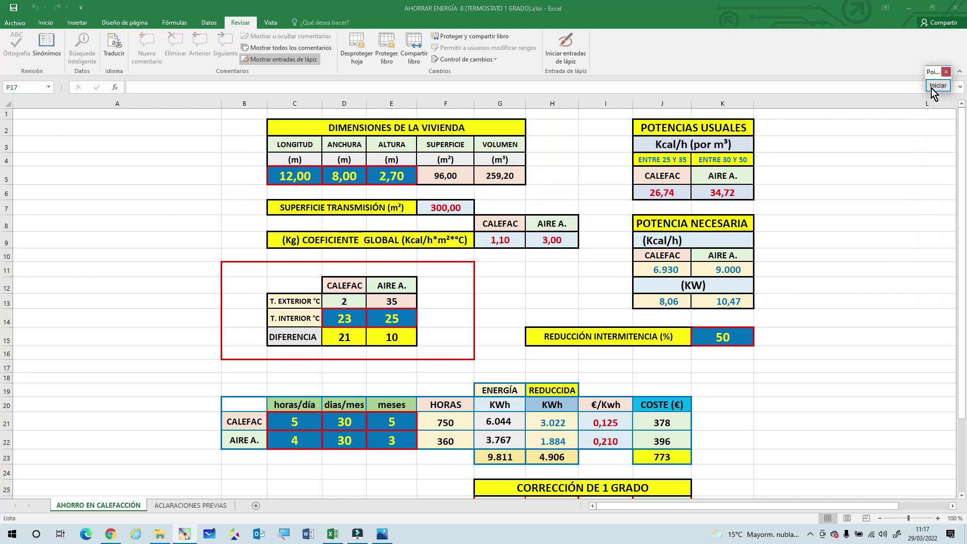
# Annotate the SUPERFICIE TRANSMISIÓN (m²) row with a solid blue rectangle, then close the markup.
pyautogui.click(942, 165)
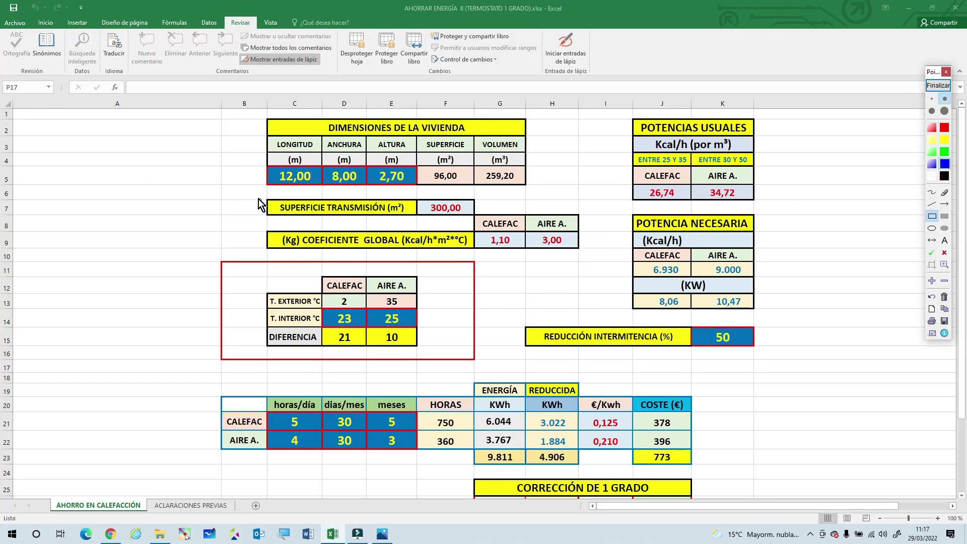
pyautogui.moveTo(254, 195); pyautogui.dragTo(479, 223)
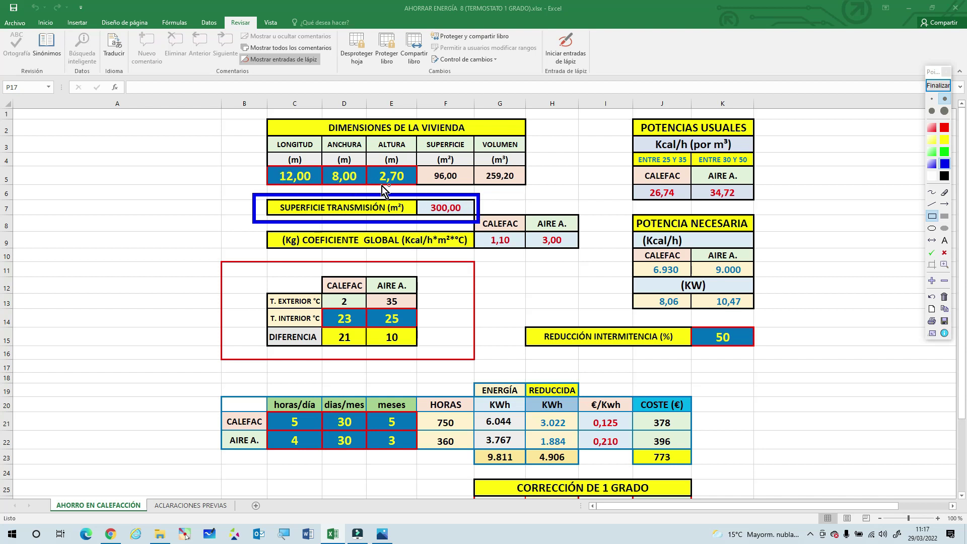
pyautogui.click(937, 85)
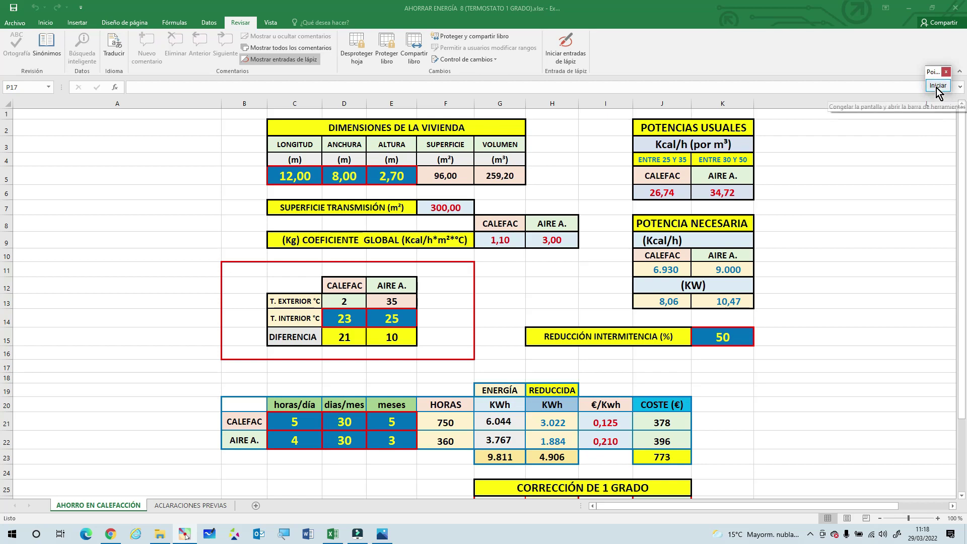
# Outline the CALEFAC and AIRE A. values of the COEFICIENTE GLOBAL row with a solid red rectangle, then close the markup.
pyautogui.click(936, 86)
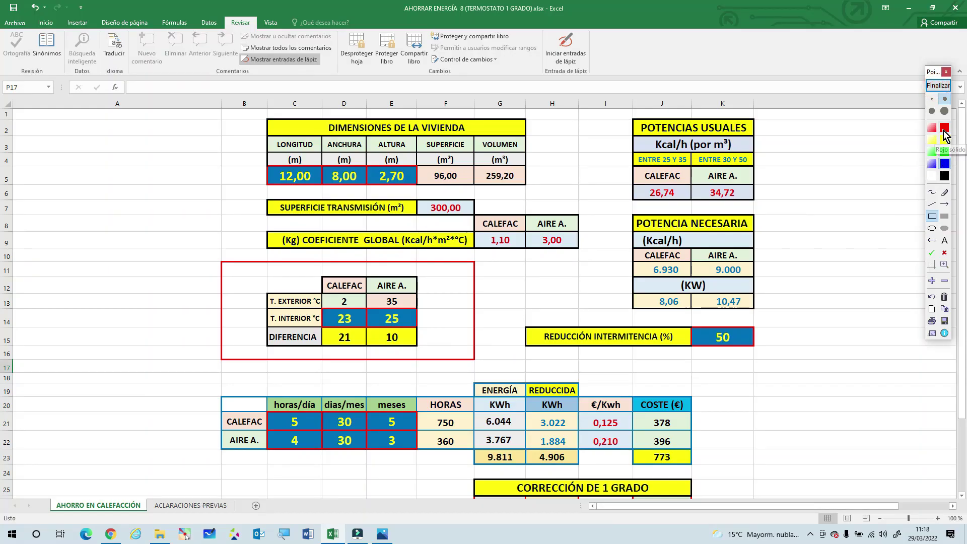
pyautogui.click(944, 129)
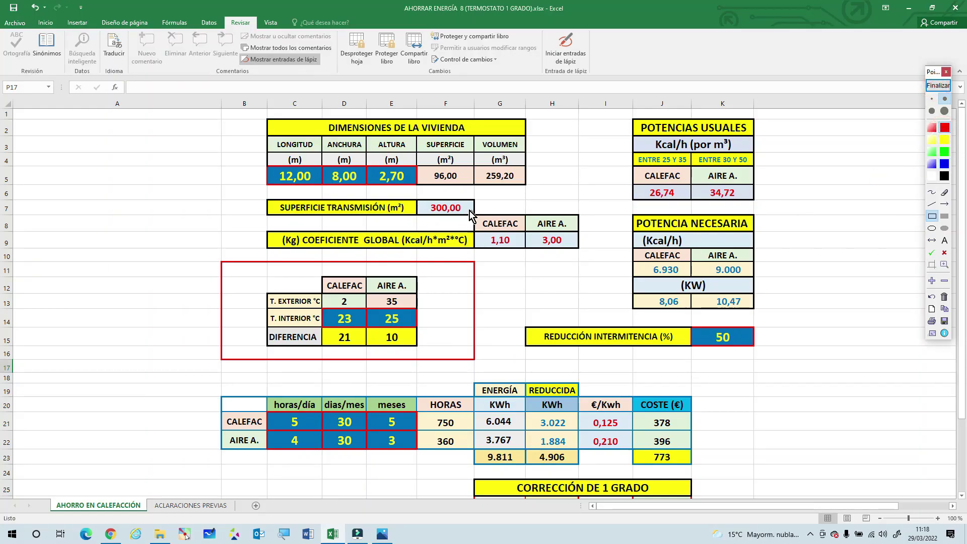
pyautogui.moveTo(469, 212)
pyautogui.mouseDown()
pyautogui.moveTo(592, 227)
pyautogui.moveTo(601, 268)
pyautogui.moveTo(589, 258)
pyautogui.mouseUp()
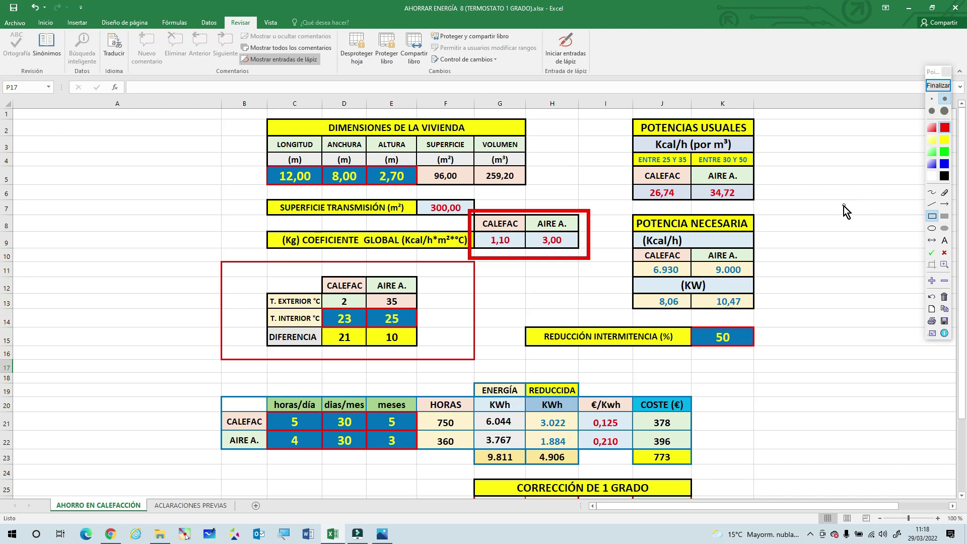
pyautogui.click(935, 86)
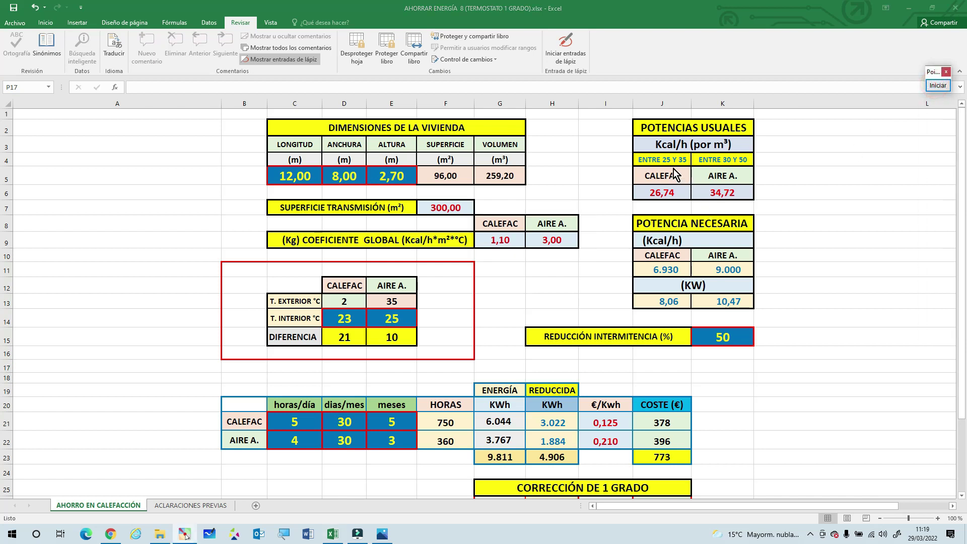
# Frame the POTENCIAS USUALES table in red and its two range labels in blue, then clear the annotations.
pyautogui.click(937, 86)
pyautogui.click(942, 128)
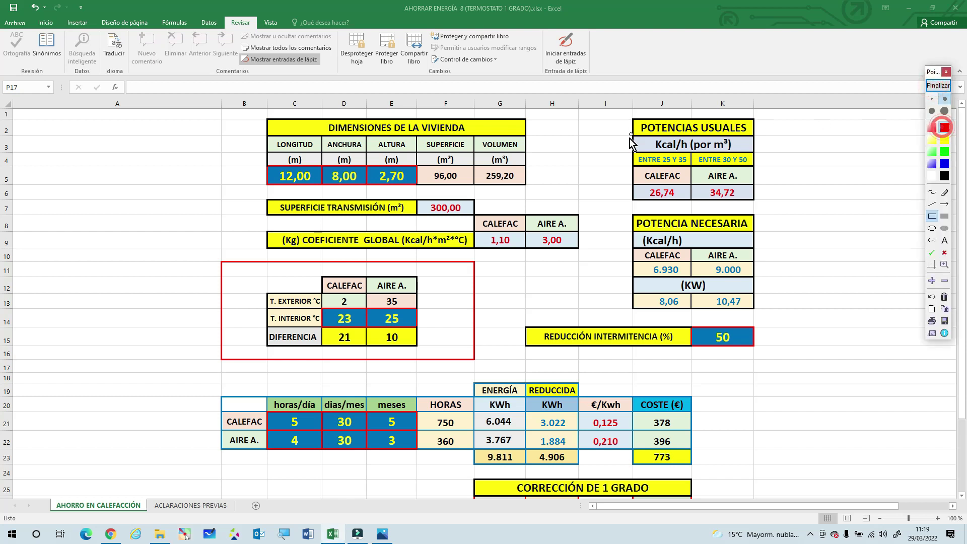
pyautogui.moveTo(608, 113)
pyautogui.mouseDown()
pyautogui.moveTo(787, 125)
pyautogui.moveTo(790, 194)
pyautogui.moveTo(780, 212)
pyautogui.mouseUp()
pyautogui.moveTo(762, 210); pyautogui.dragTo(769, 209)
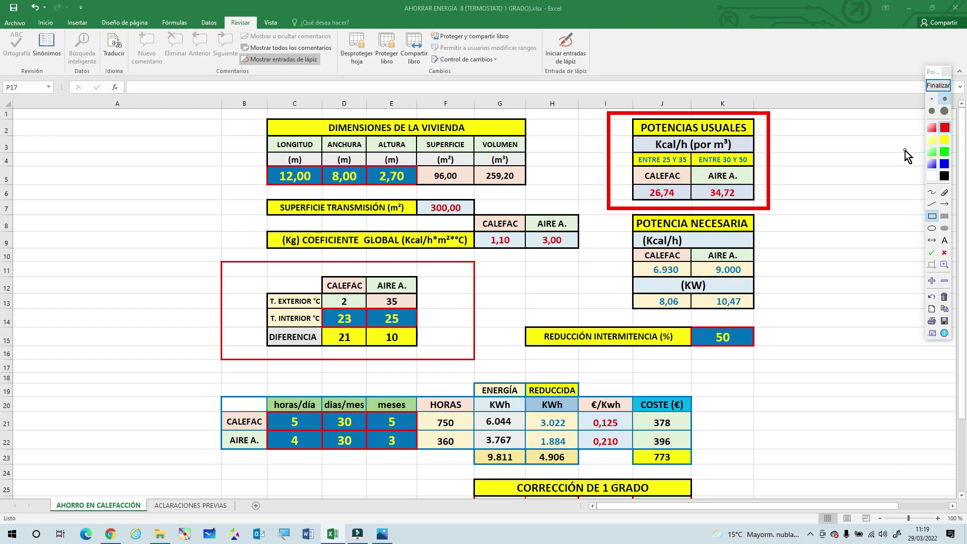
pyautogui.click(944, 163)
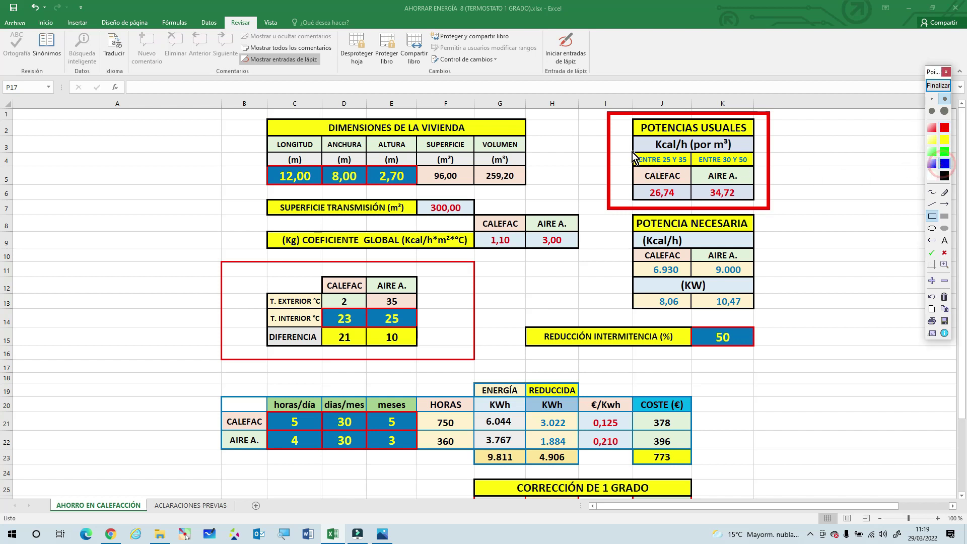
pyautogui.moveTo(630, 149)
pyautogui.mouseDown()
pyautogui.moveTo(694, 153)
pyautogui.moveTo(694, 172)
pyautogui.moveTo(701, 156)
pyautogui.moveTo(759, 162)
pyautogui.moveTo(758, 171)
pyautogui.mouseUp()
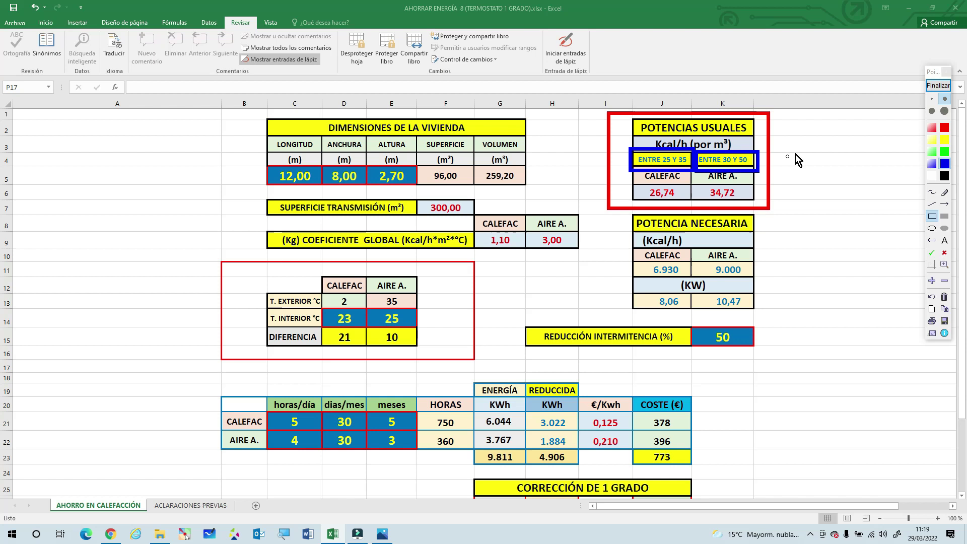
pyautogui.click(939, 86)
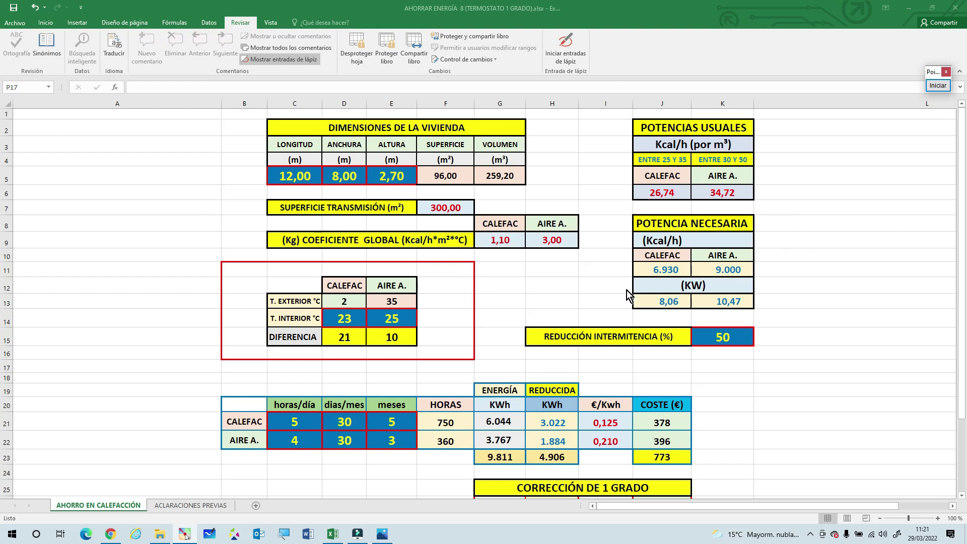
# Frame the exterior, interior and difference temperature table with a solid blue rectangle, then end the annotation.
pyautogui.click(938, 85)
pyautogui.click(944, 163)
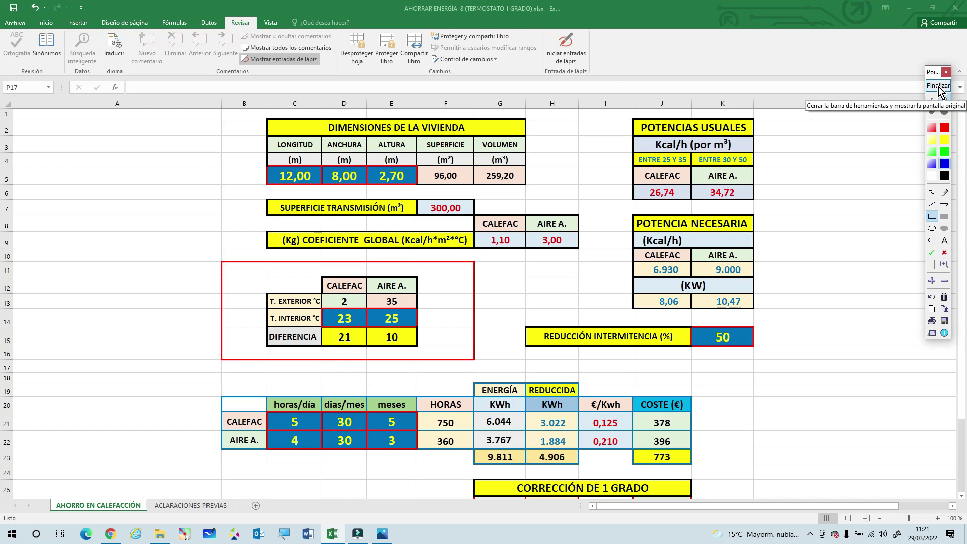
pyautogui.click(944, 163)
pyautogui.moveTo(250, 275)
pyautogui.mouseDown()
pyautogui.moveTo(322, 277)
pyautogui.moveTo(448, 315)
pyautogui.moveTo(448, 356)
pyautogui.mouseUp()
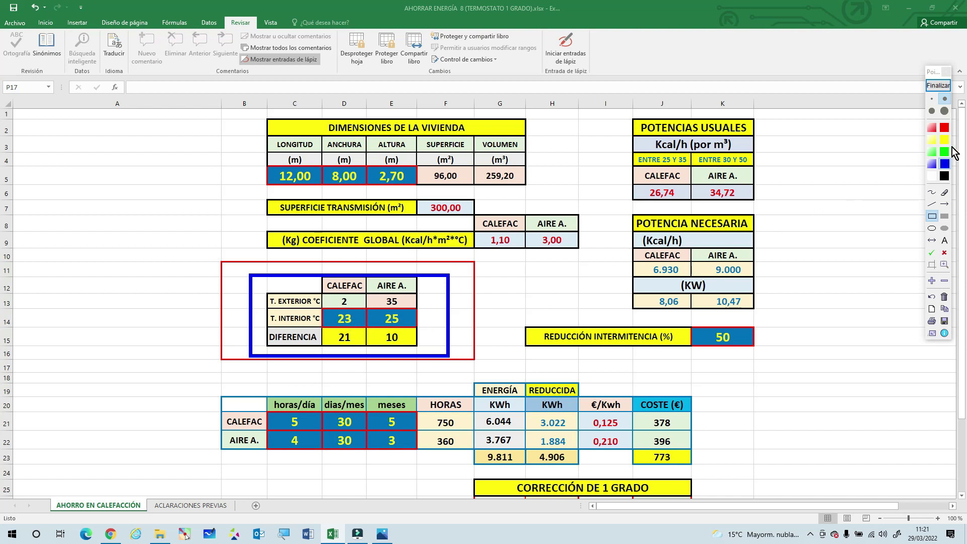
pyautogui.click(937, 85)
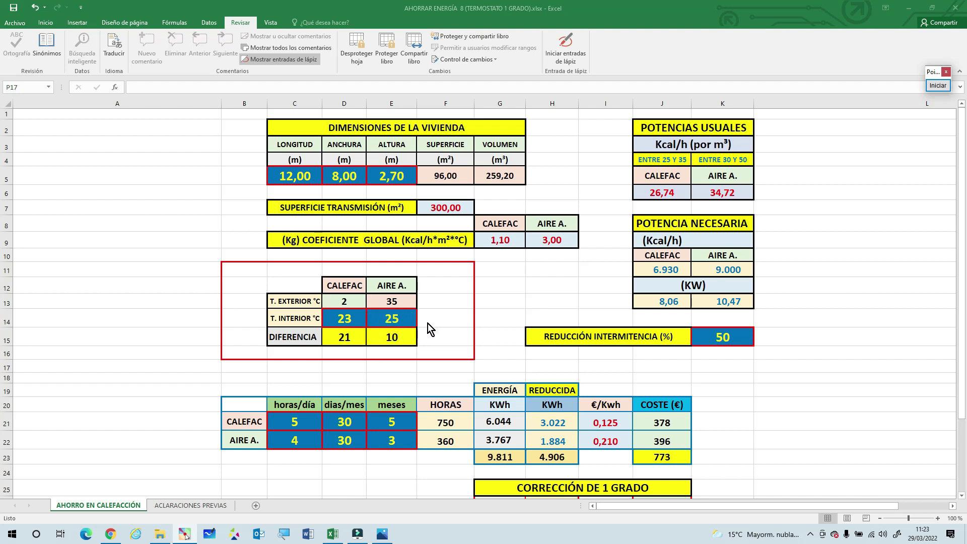
# Highlight the Kcal/h values for CALEFAC and AIRE A. under POTENCIA NECESARIA with a blue rectangle, then clear it.
pyautogui.click(775, 393)
pyautogui.scroll(-2, 781, 370)
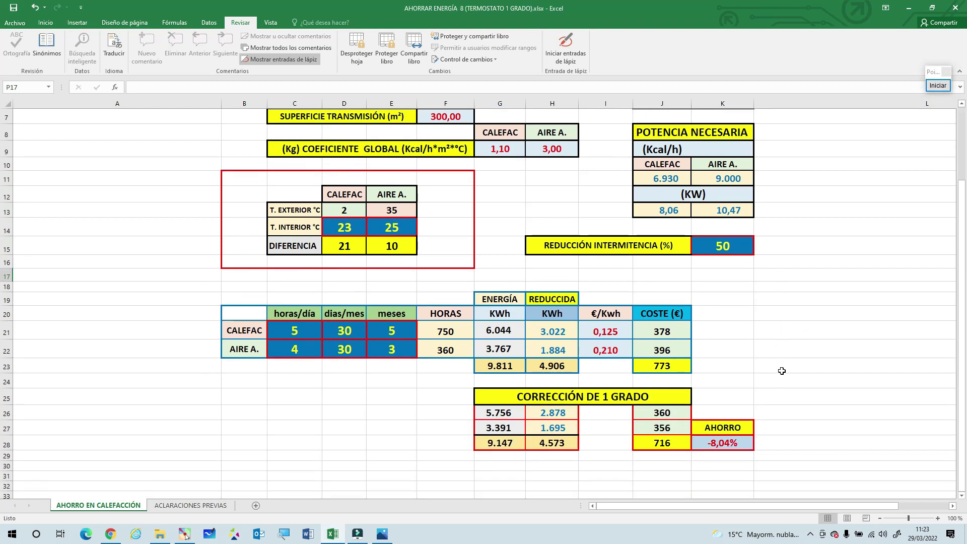
pyautogui.scroll(1, 787, 358)
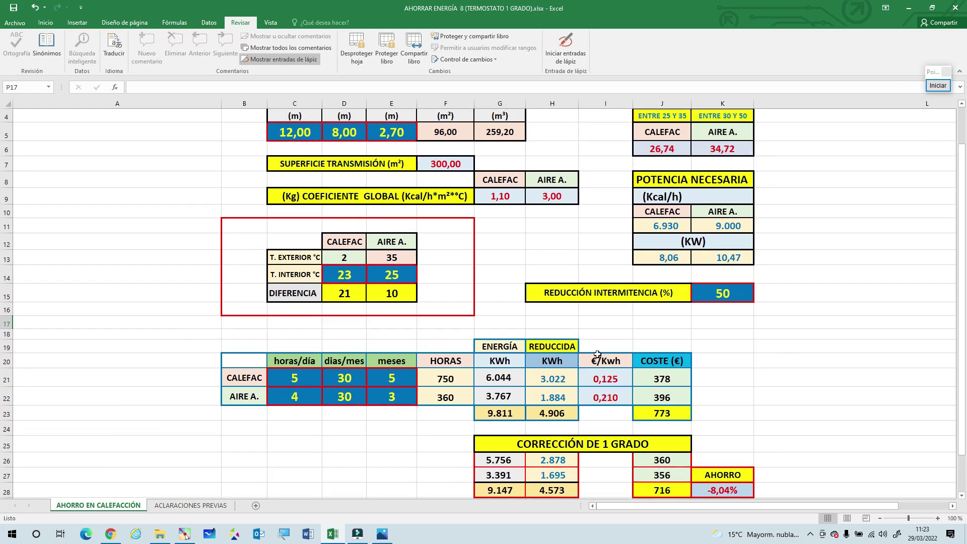
pyautogui.scroll(1, 720, 365)
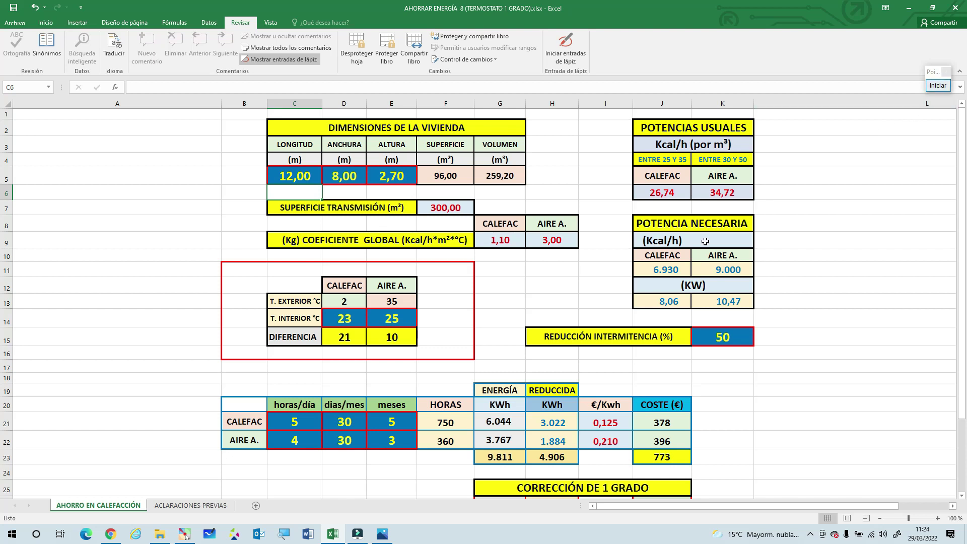
pyautogui.click(938, 85)
pyautogui.click(942, 164)
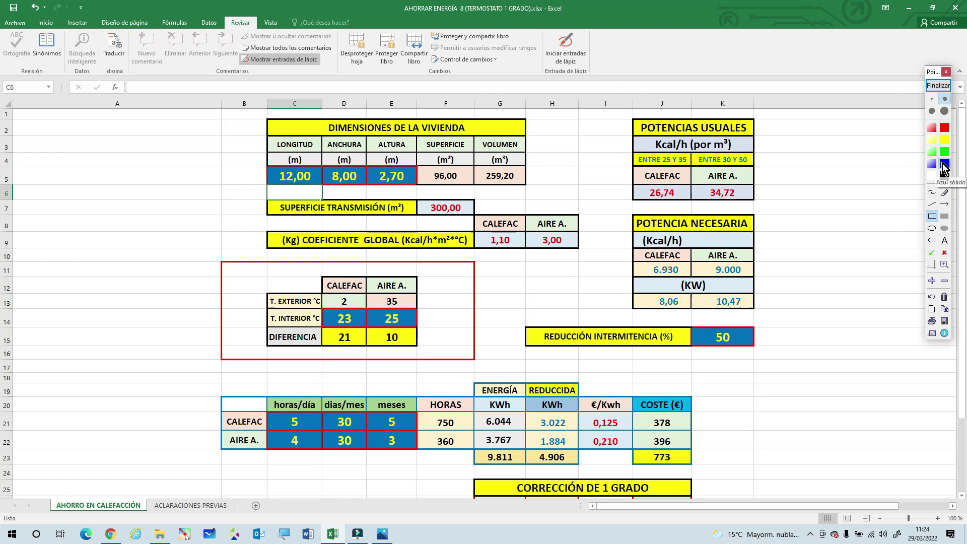
pyautogui.moveTo(619, 260)
pyautogui.mouseDown()
pyautogui.moveTo(750, 274)
pyautogui.moveTo(778, 295)
pyautogui.moveTo(760, 302)
pyautogui.moveTo(752, 285)
pyautogui.moveTo(759, 279)
pyautogui.mouseUp()
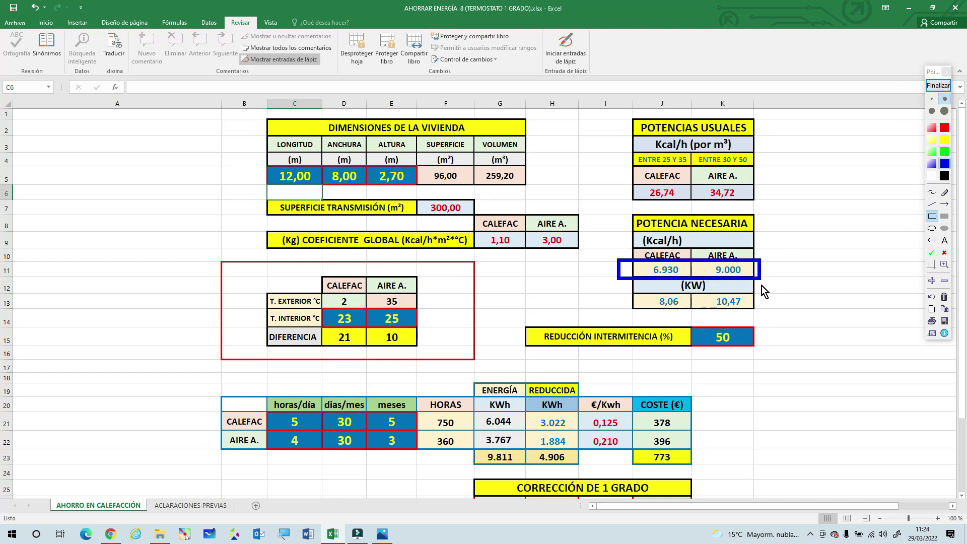
pyautogui.click(937, 85)
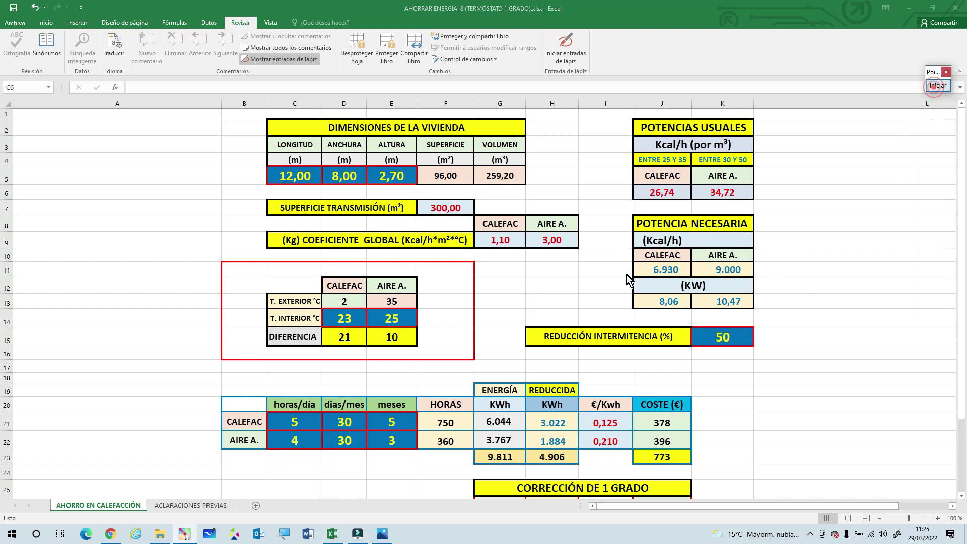
# Set the dwelling's LONGITUD to 10 m and its ANCHURA to 10 m.
pyautogui.click(309, 176)
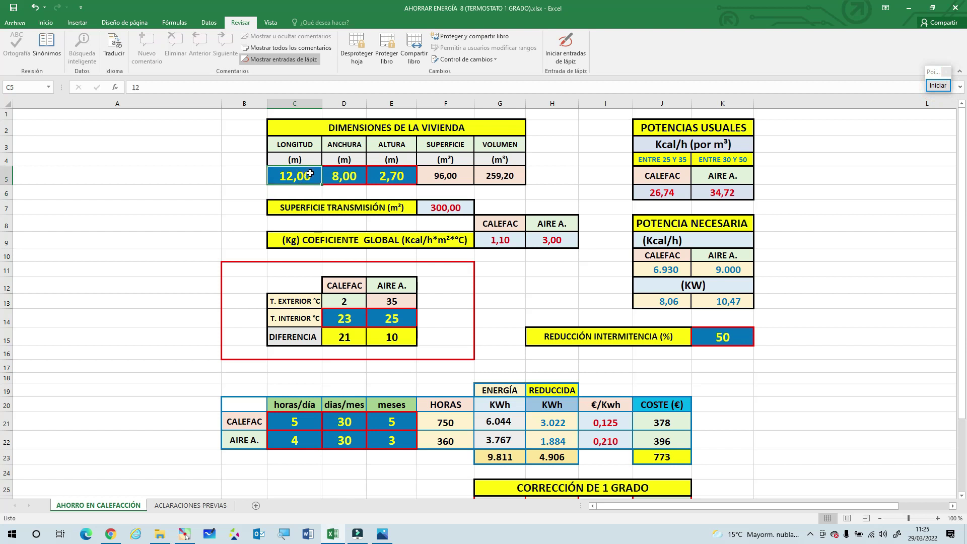
pyautogui.write('10')
pyautogui.press('Return')
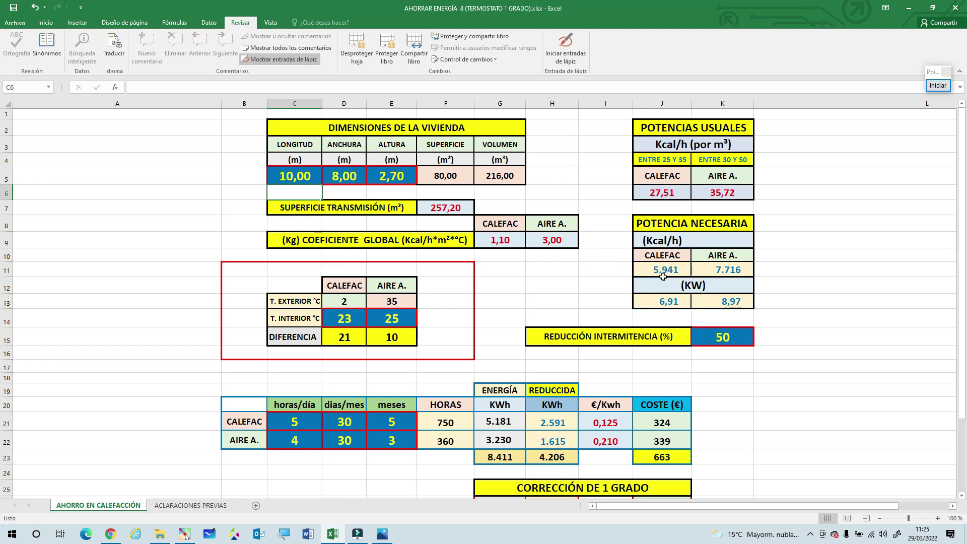
pyautogui.click(356, 175)
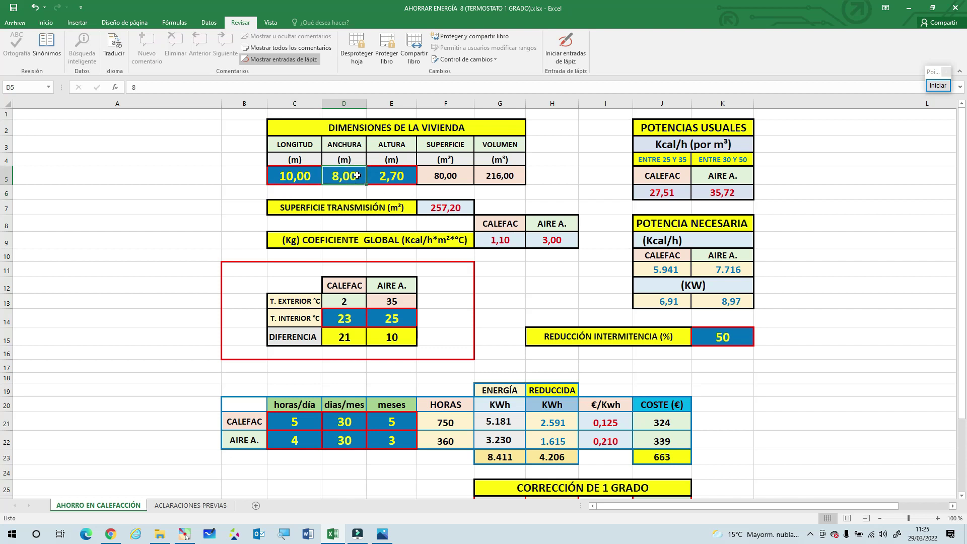
pyautogui.write('10')
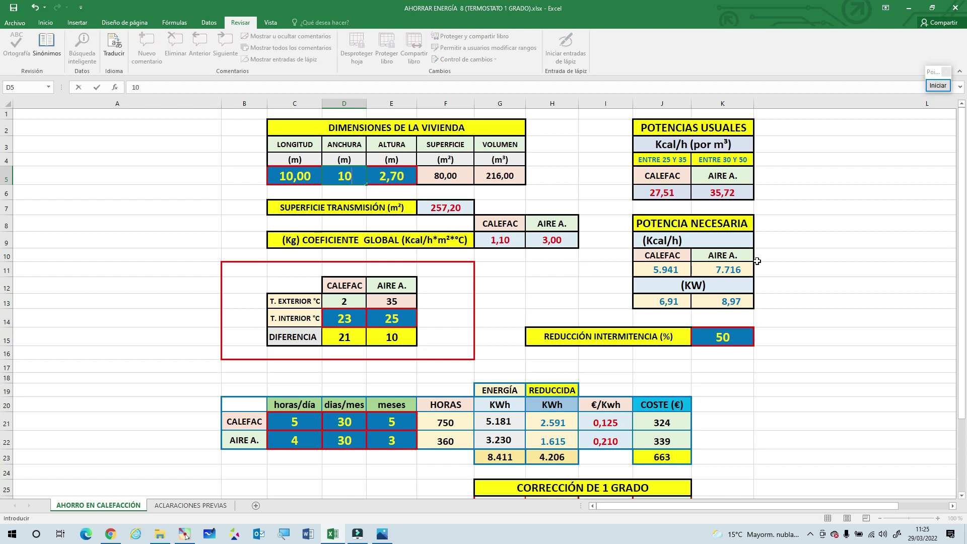
pyautogui.hotkey('ctrl', 'Return')
pyautogui.press('Return')
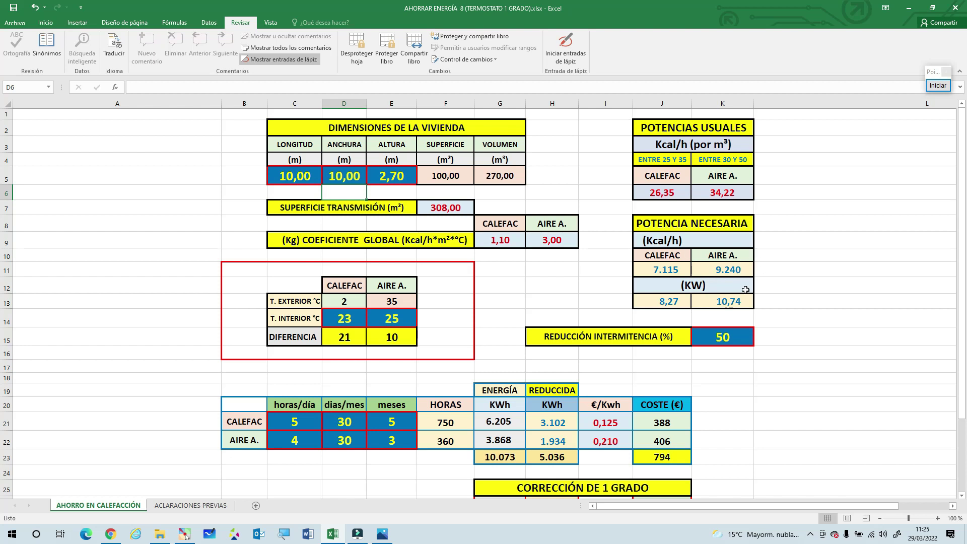
# Set the dwelling's LONGITUD to 12 m and its ANCHURA to 8 m.
pyautogui.click(298, 175)
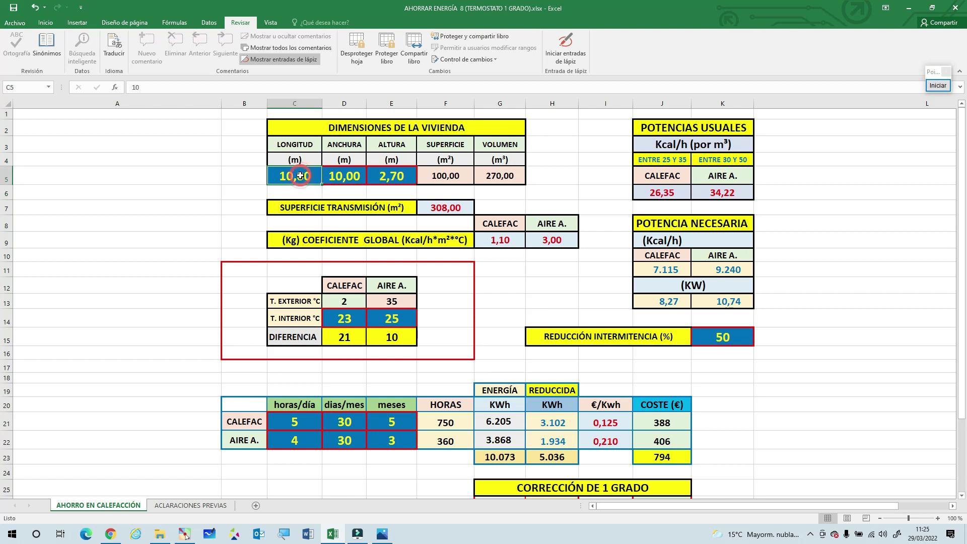
pyautogui.write('12')
pyautogui.press('Return')
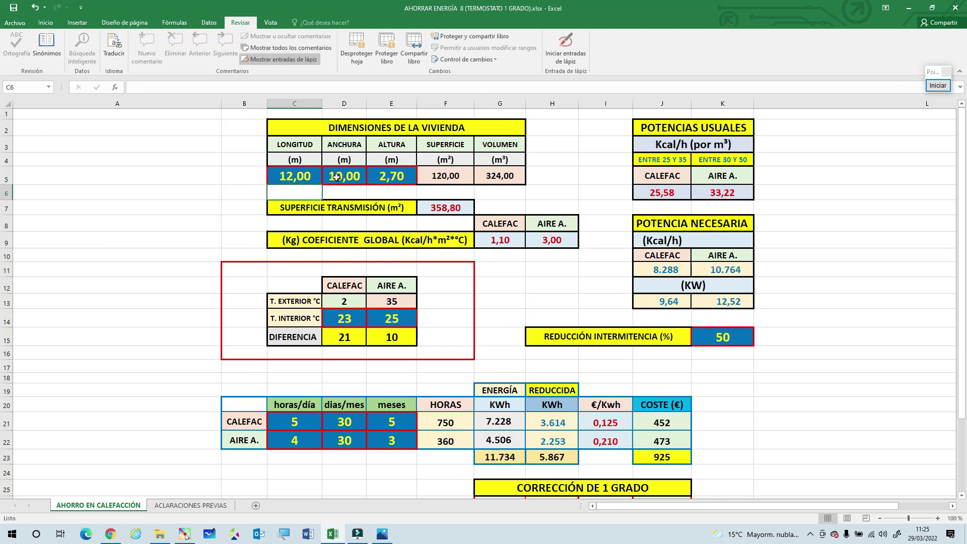
pyautogui.click(346, 176)
pyautogui.write('8')
pyautogui.press('Return')
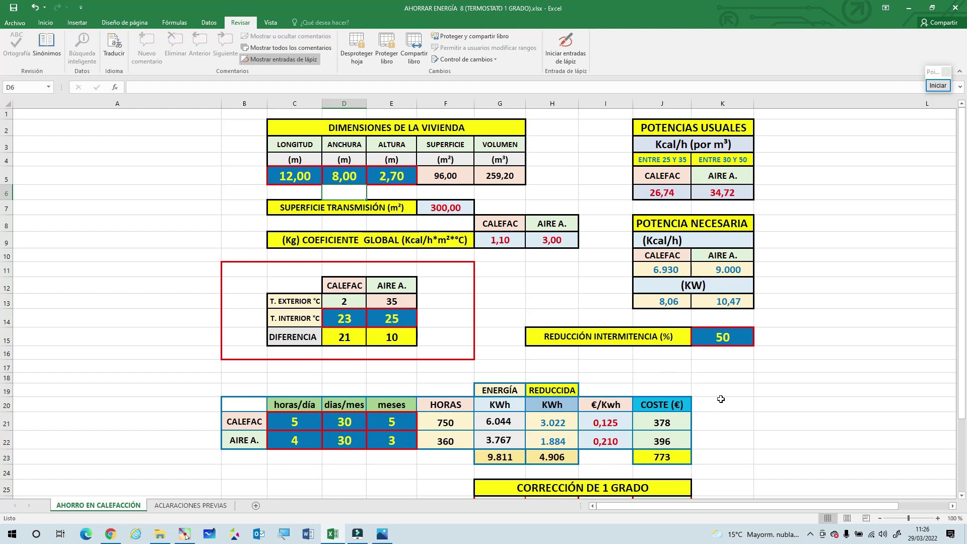
pyautogui.scroll(-1, 755, 390)
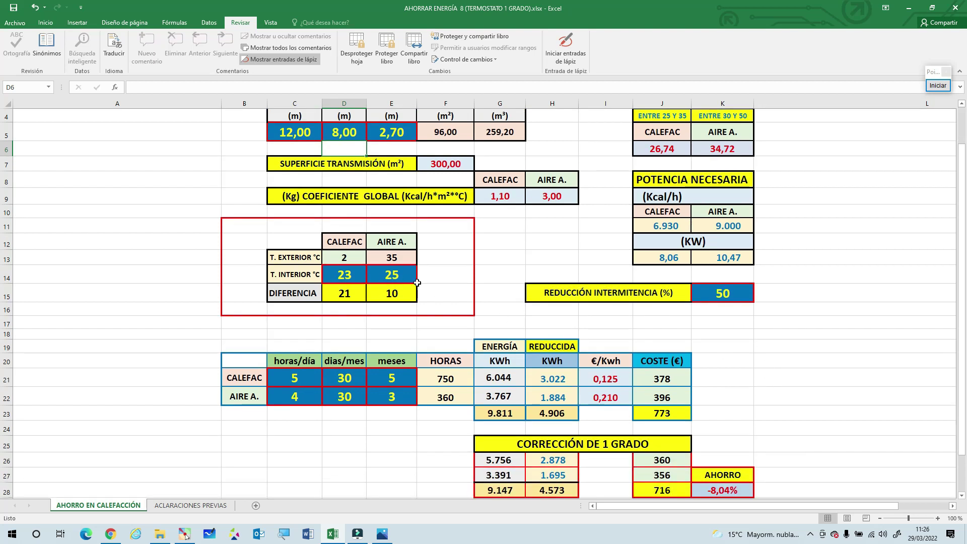
pyautogui.scroll(-1, 761, 378)
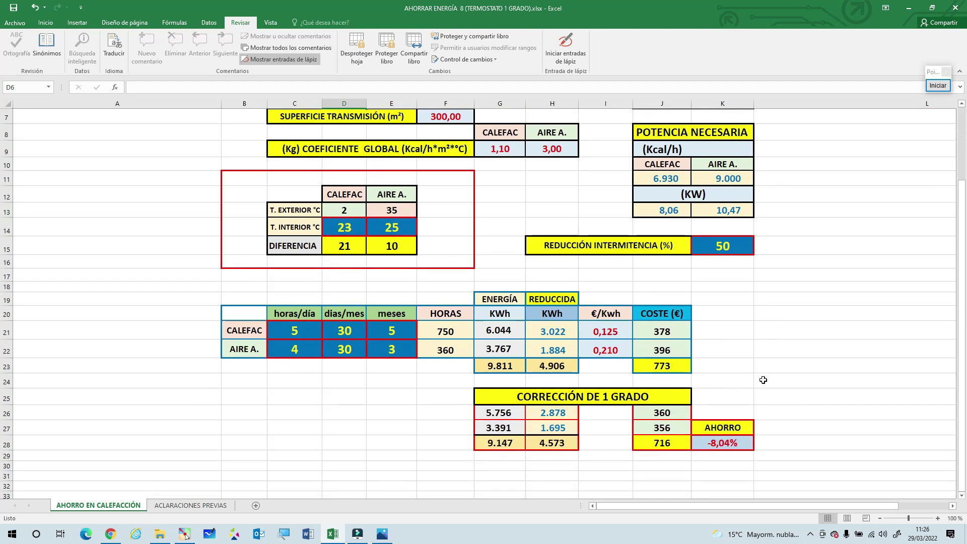
pyautogui.scroll(1, 763, 380)
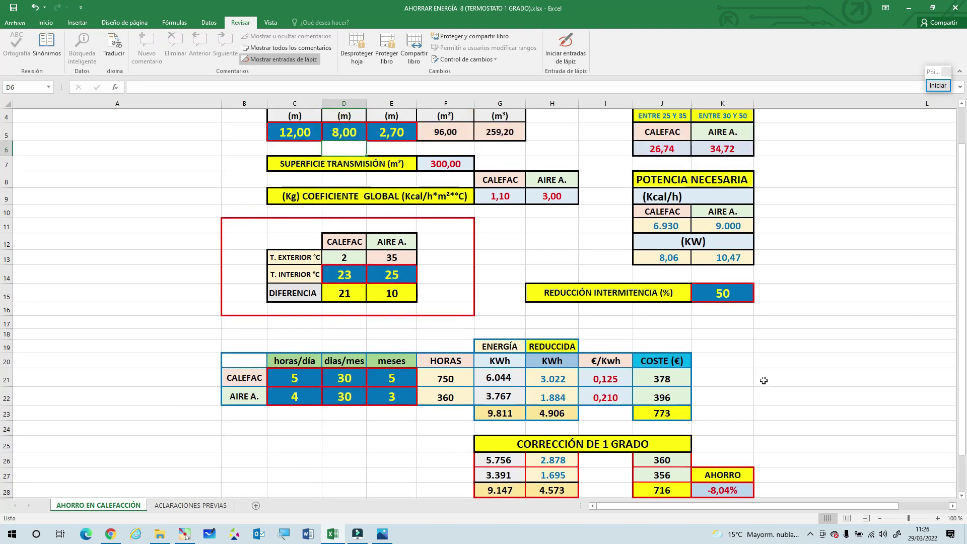
# Frame the horas/día, dias/mes and meses inputs for CALEFAC and AIRE A. with a red rectangle, then end the annotation.
pyautogui.scroll(-1, 763, 380)
pyautogui.scroll(1, 763, 380)
pyautogui.click(931, 87)
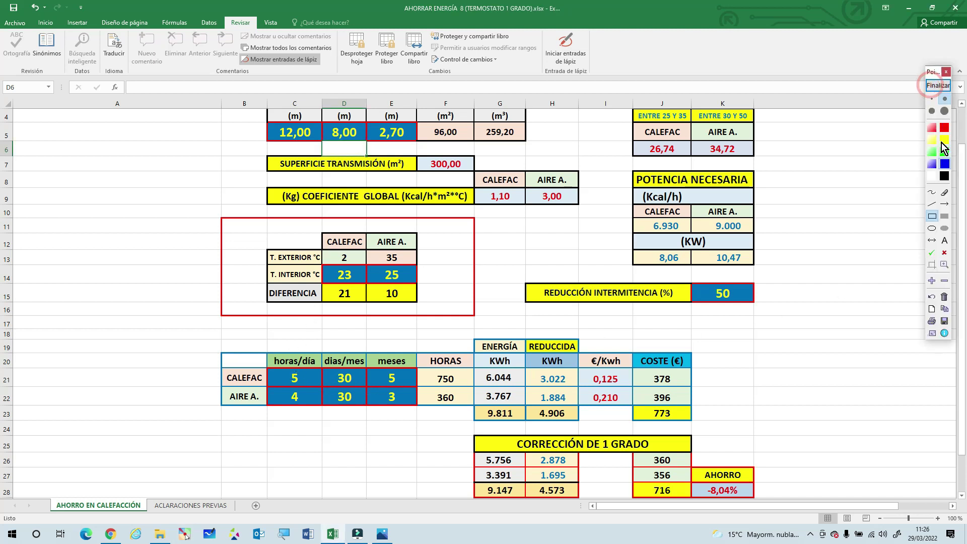
pyautogui.moveTo(197, 345); pyautogui.dragTo(424, 420)
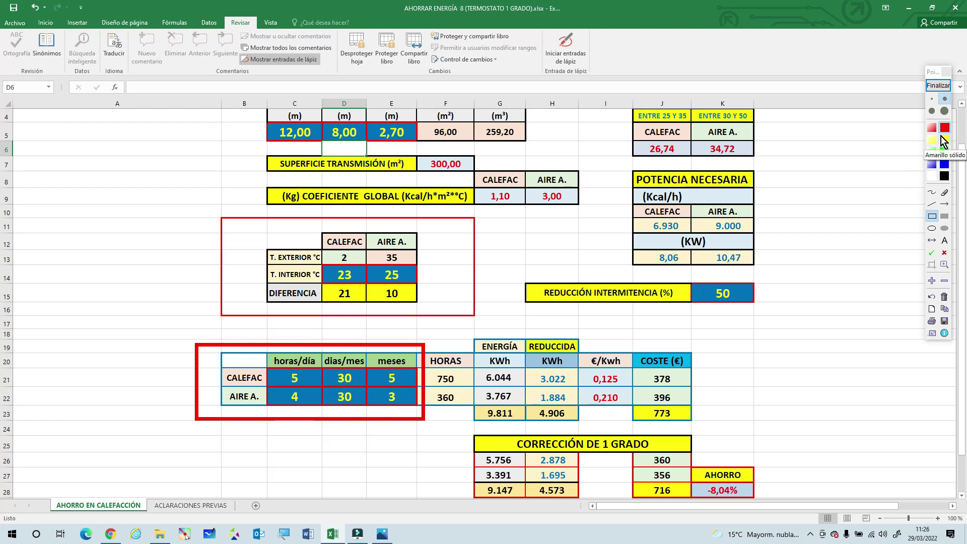
pyautogui.click(937, 85)
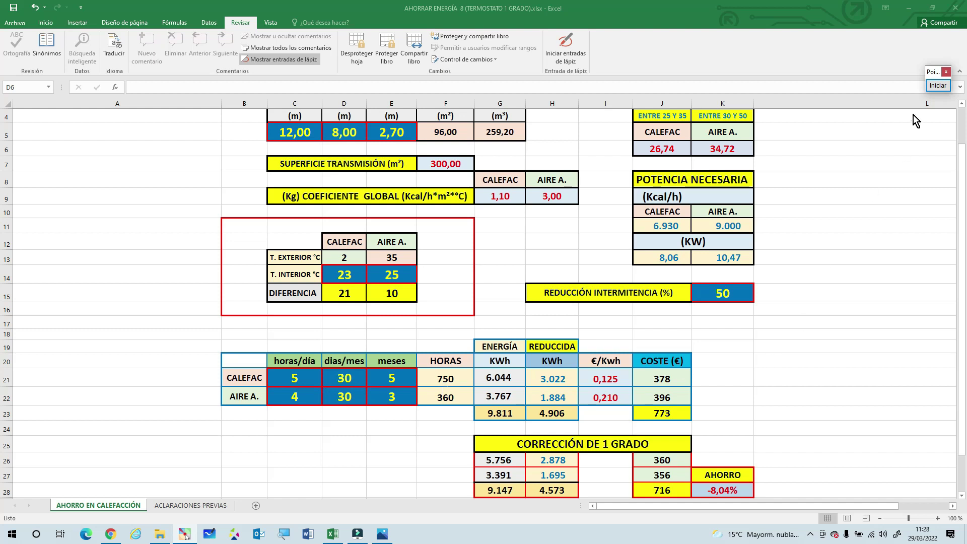
# Frame the REDUCCIÓN INTERMITENCIA (%) label and its value with a solid red rectangle, then clear the annotation.
pyautogui.click(937, 85)
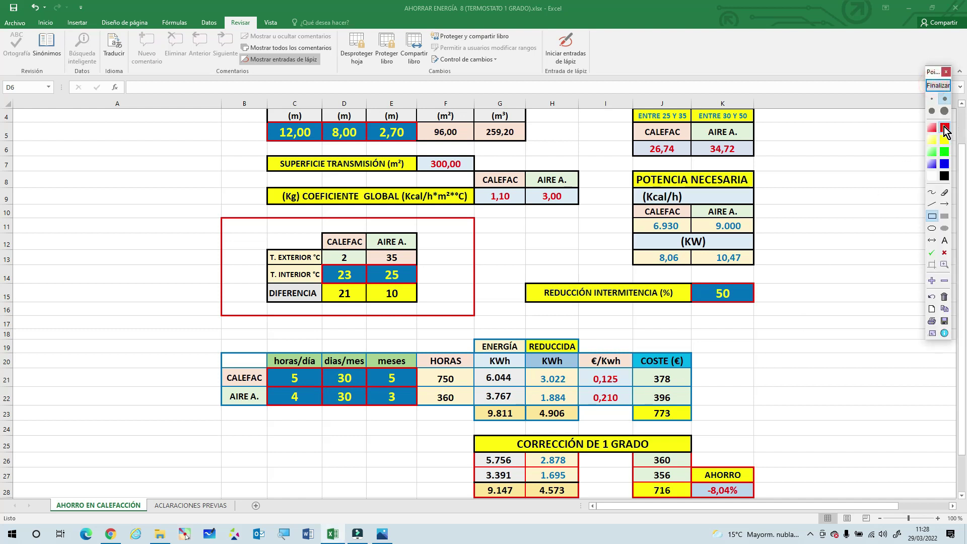
pyautogui.click(945, 161)
pyautogui.moveTo(509, 275)
pyautogui.mouseDown()
pyautogui.moveTo(669, 288)
pyautogui.moveTo(803, 315)
pyautogui.moveTo(773, 313)
pyautogui.mouseUp()
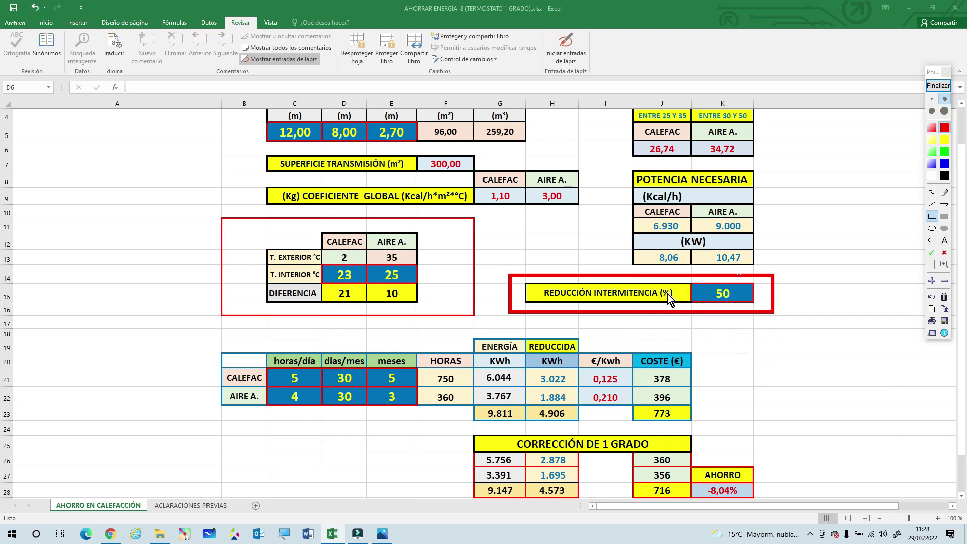
pyautogui.click(935, 86)
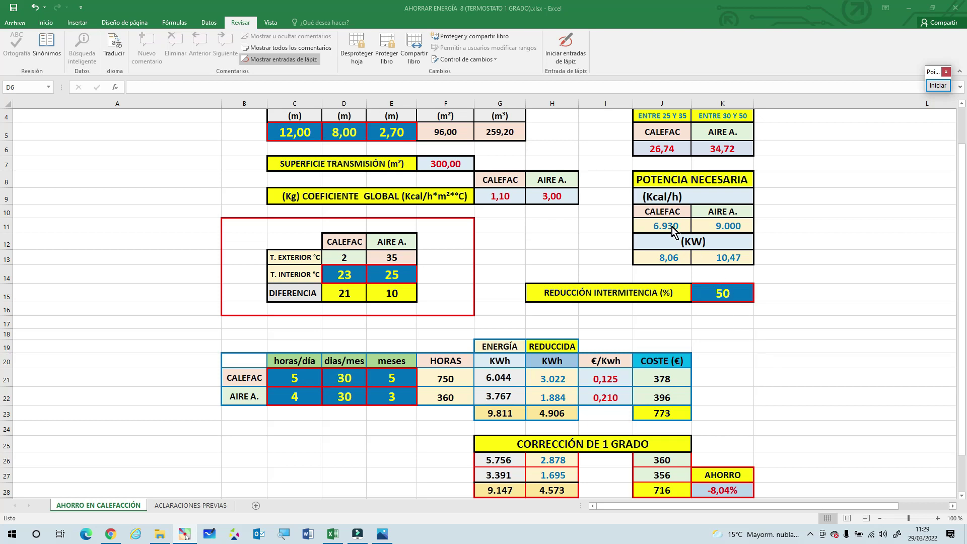
# Frame the whole POTENCIA NECESARIA table, including Kcal/h and KW, with a red rectangle, then clear it.
pyautogui.click(938, 87)
pyautogui.moveTo(626, 167); pyautogui.dragTo(768, 271)
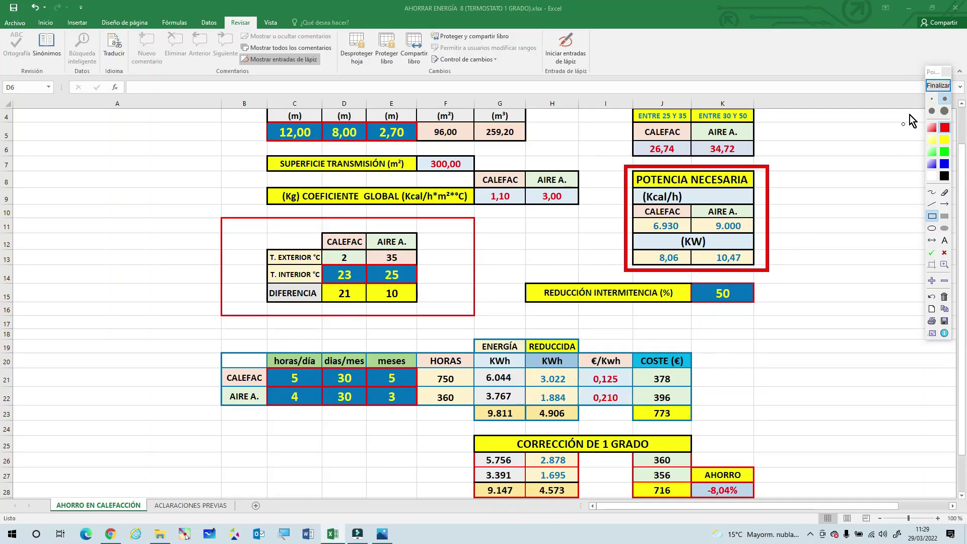
pyautogui.click(938, 86)
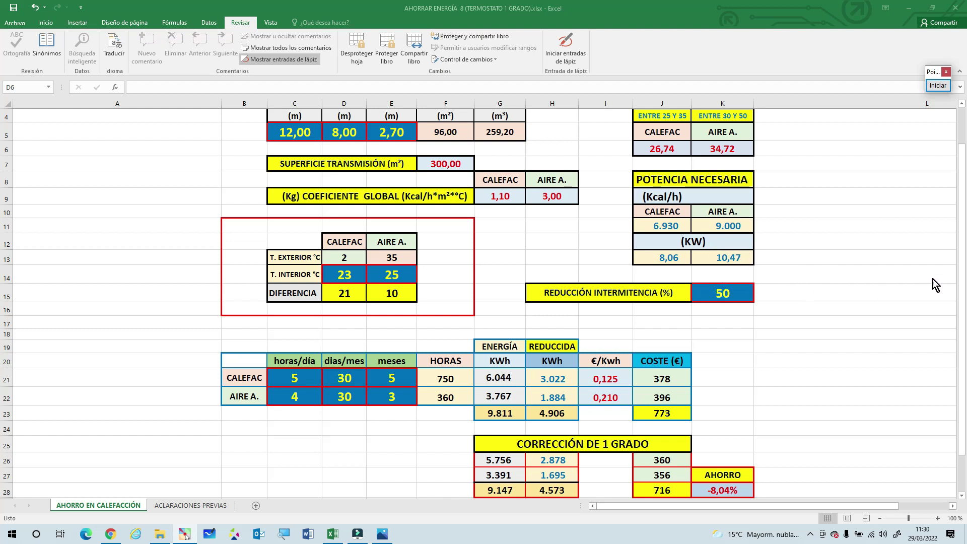
# Frame the €/Kwh price column of the energy cost table with a rectangle, then end the annotation.
pyautogui.click(962, 257)
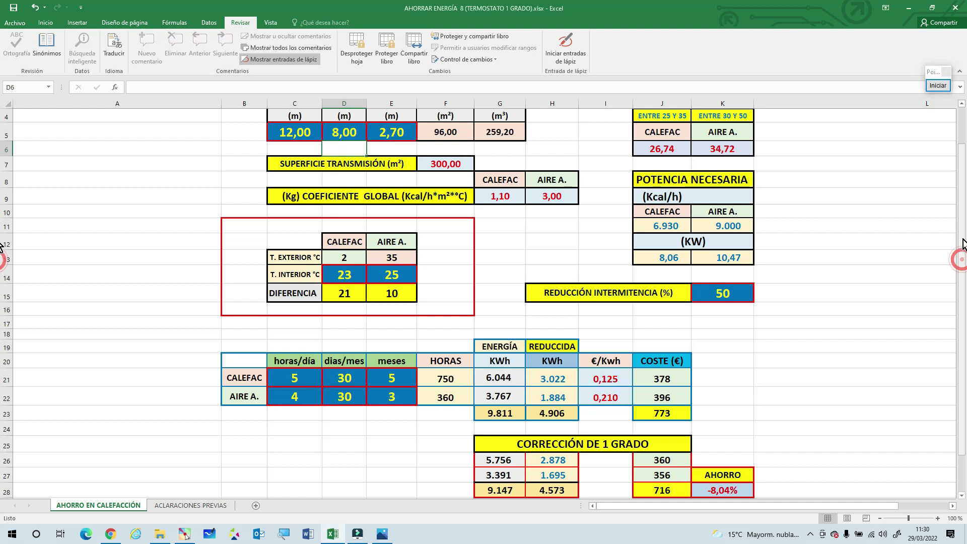
pyautogui.click(950, 244)
pyautogui.moveTo(962, 246); pyautogui.dragTo(964, 218)
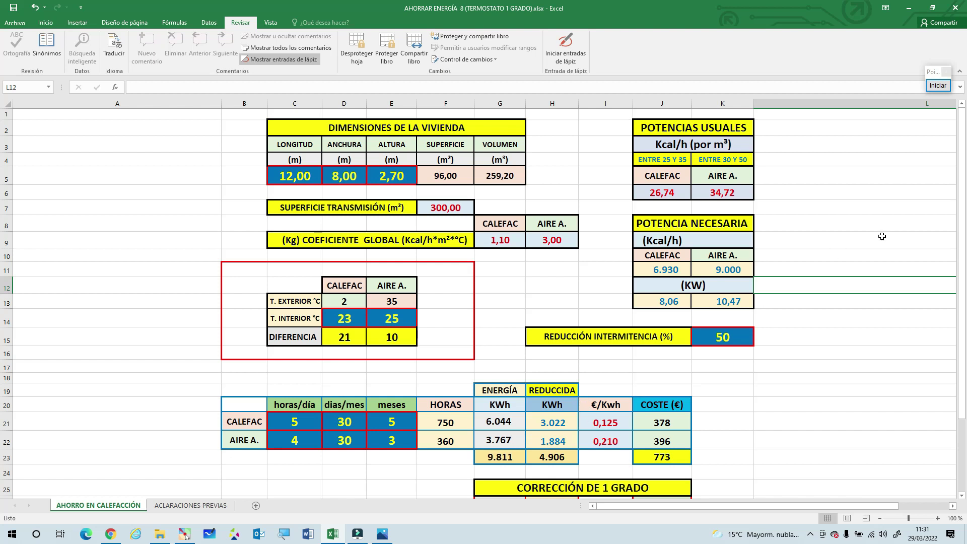
pyautogui.click(931, 84)
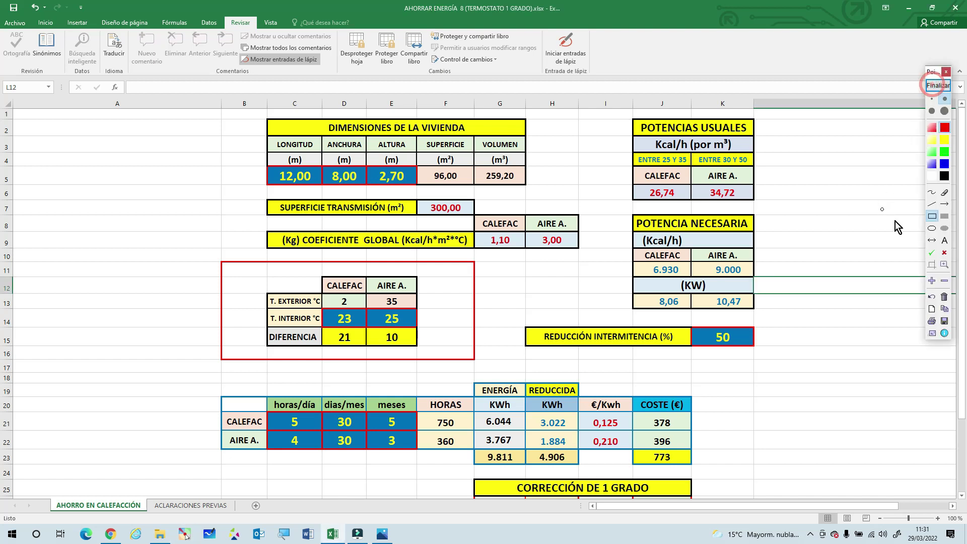
pyautogui.click(944, 164)
pyautogui.moveTo(579, 392)
pyautogui.mouseDown()
pyautogui.moveTo(617, 410)
pyautogui.moveTo(632, 457)
pyautogui.mouseUp()
pyautogui.click(937, 85)
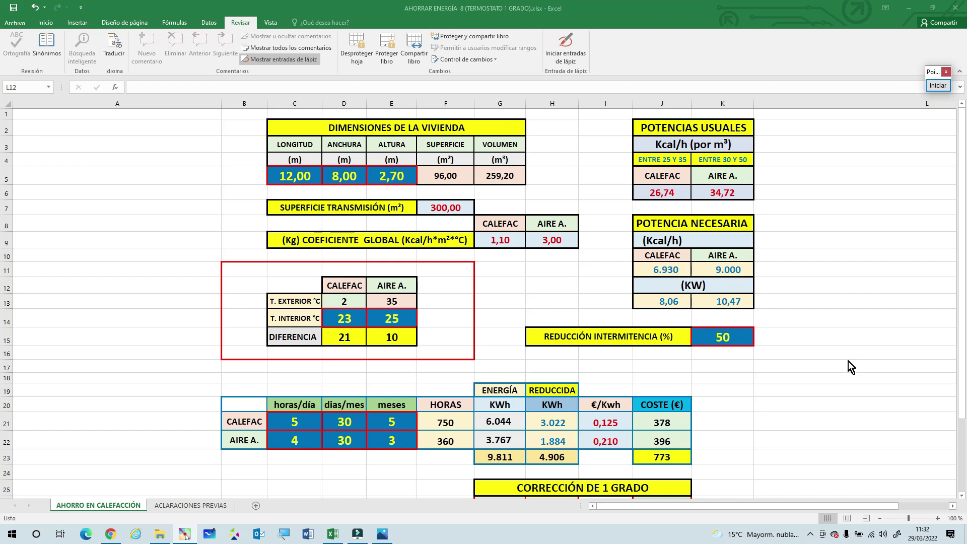
# Frame the AHORRO percentage beside the CORRECCIÓN DE 1 GRADO table with a solid blue rectangle.
pyautogui.click(960, 308)
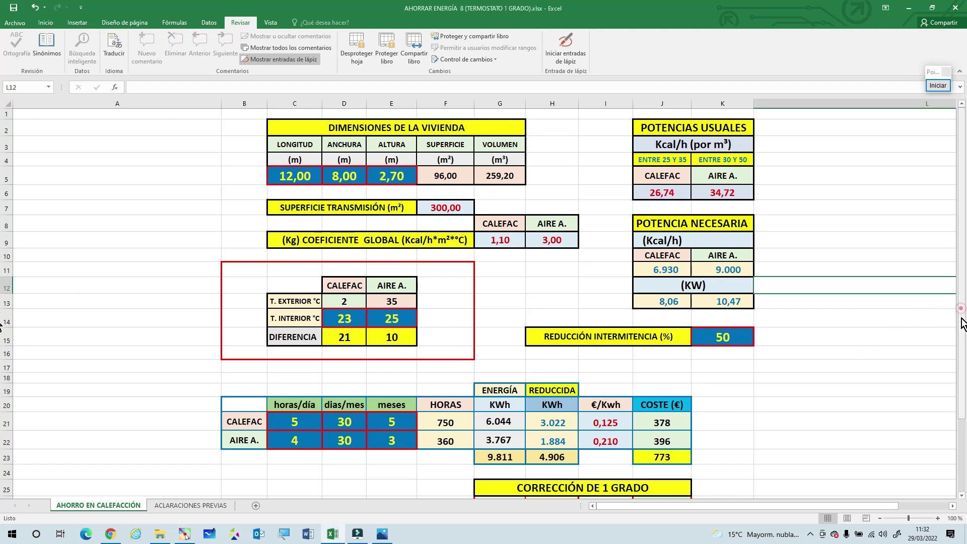
pyautogui.click(955, 319)
pyautogui.moveTo(961, 319); pyautogui.dragTo(962, 360)
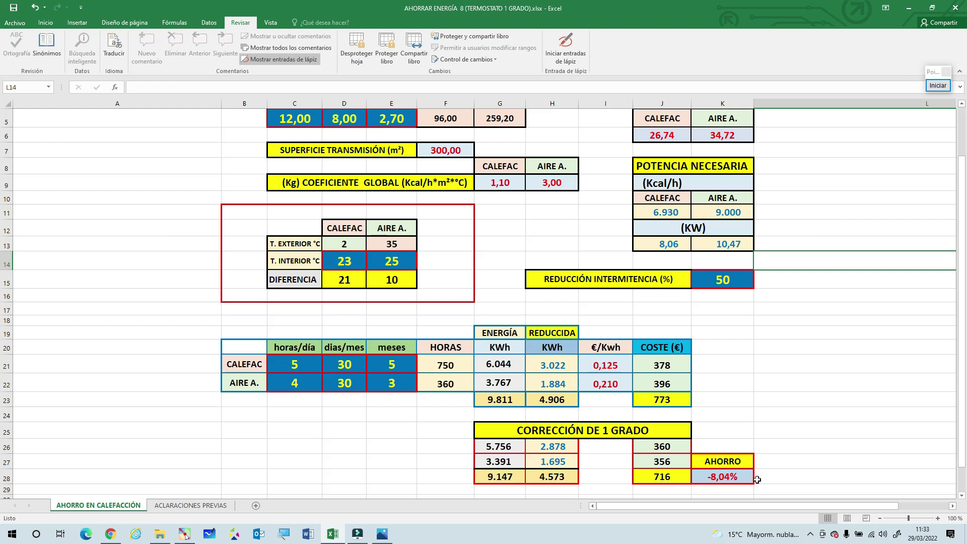
pyautogui.click(943, 87)
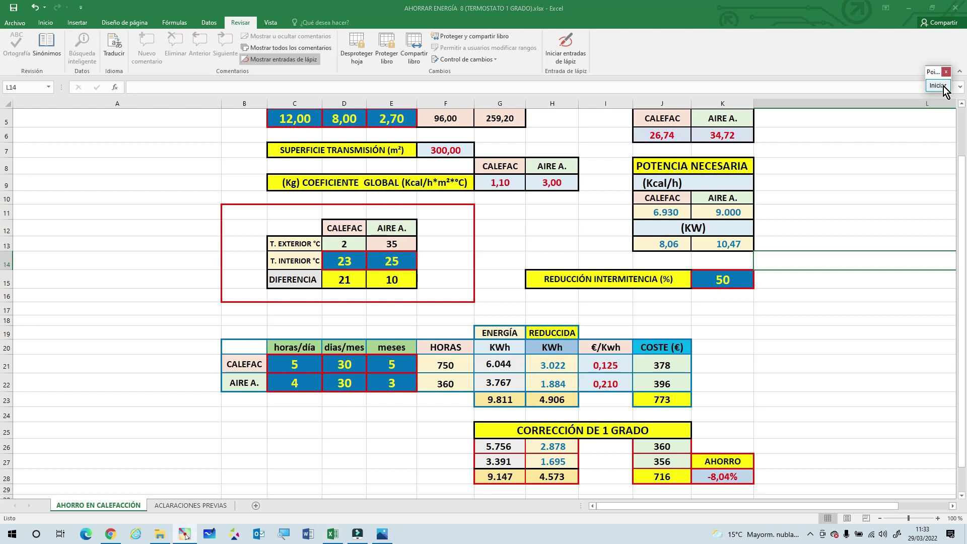
pyautogui.click(944, 164)
pyautogui.moveTo(688, 450)
pyautogui.mouseDown()
pyautogui.moveTo(783, 467)
pyautogui.moveTo(779, 492)
pyautogui.moveTo(767, 492)
pyautogui.mouseUp()
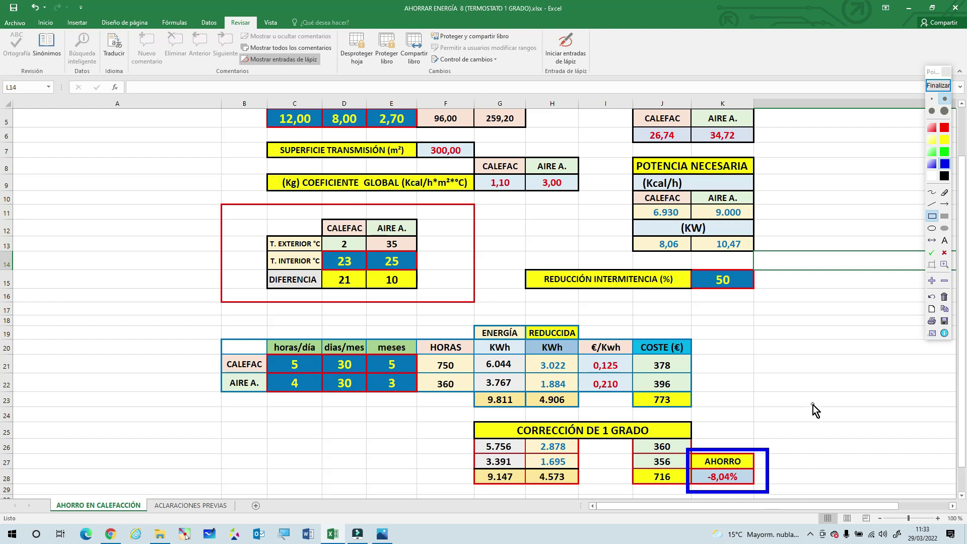